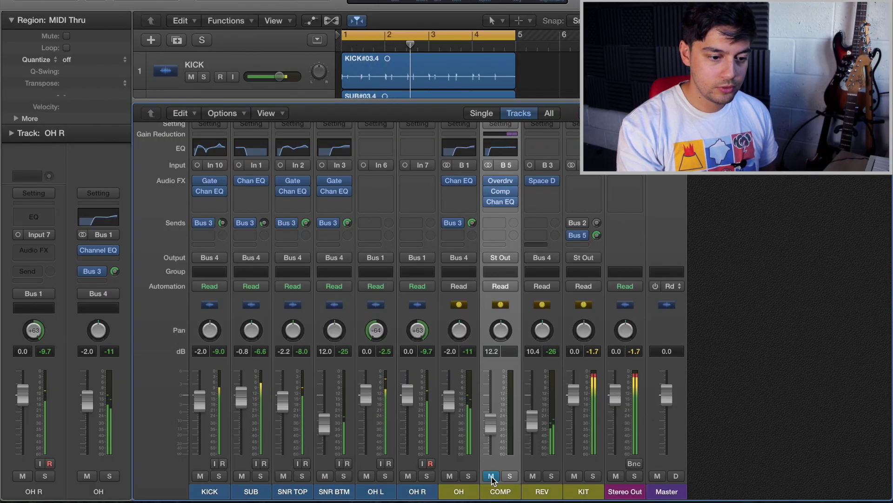
Unmute the COMP aux channel strip.
click(491, 475)
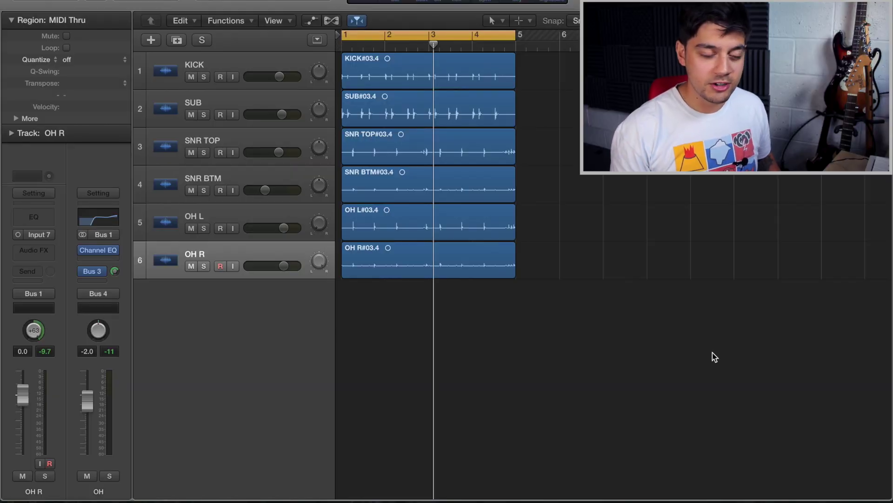
Toggle the Mixer view with the X key.
key(x)
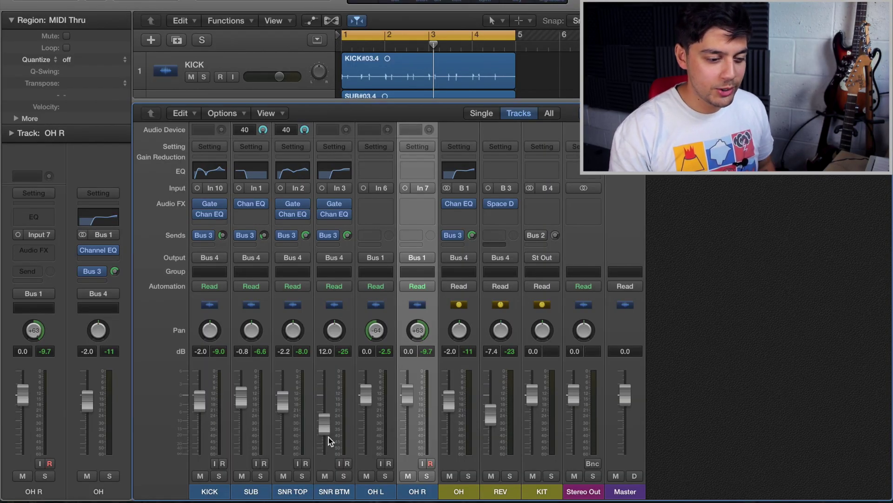
Select the KIT strip, start playback, and unsolo the KIT bus.
click(545, 458)
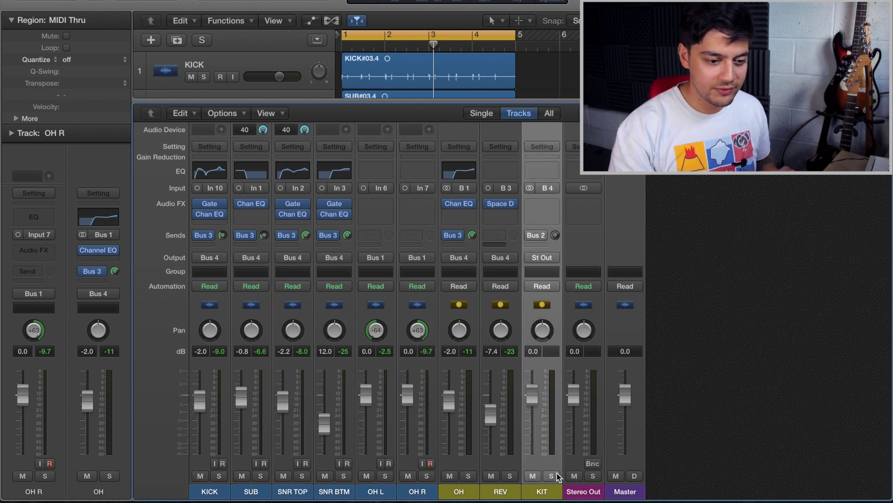
key(space)
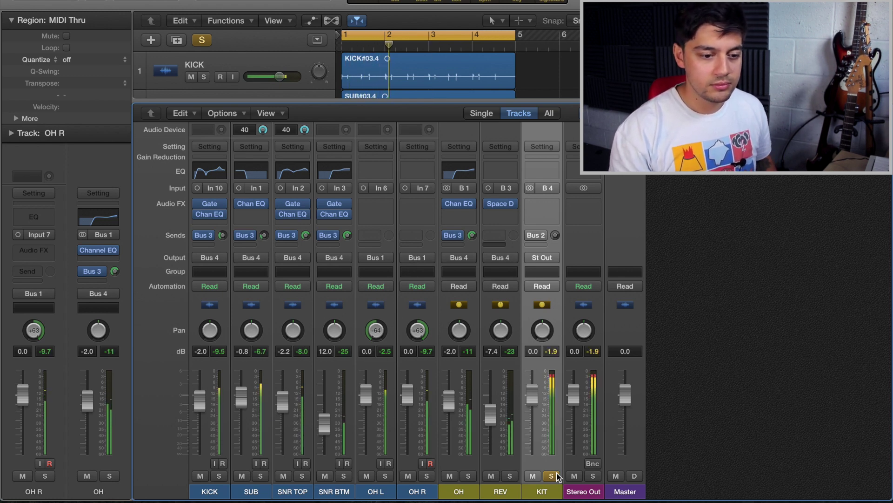
click(552, 475)
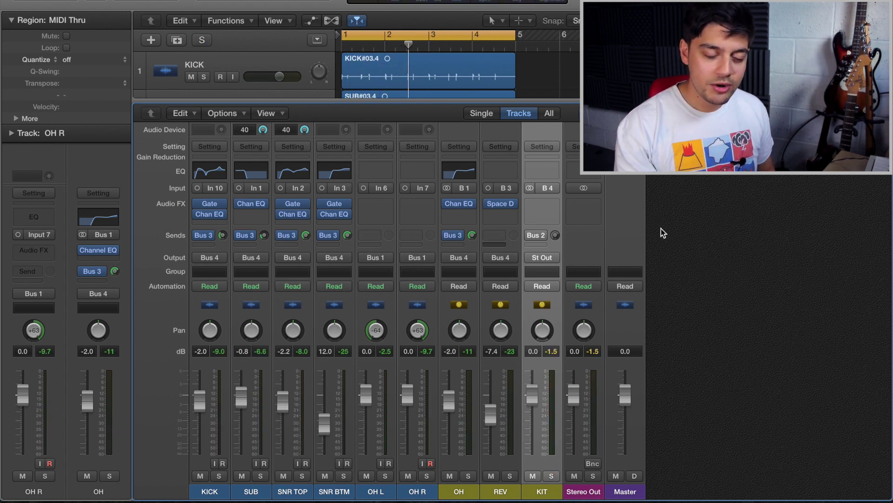
Send KIT to Bus 5 and rename the new Aux 2 strip 'COMP'.
click(541, 241)
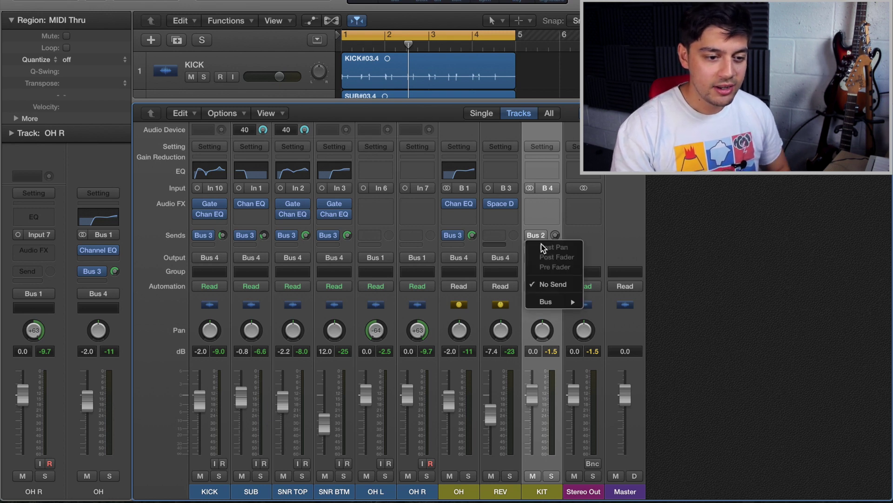
mouse_move(546, 301)
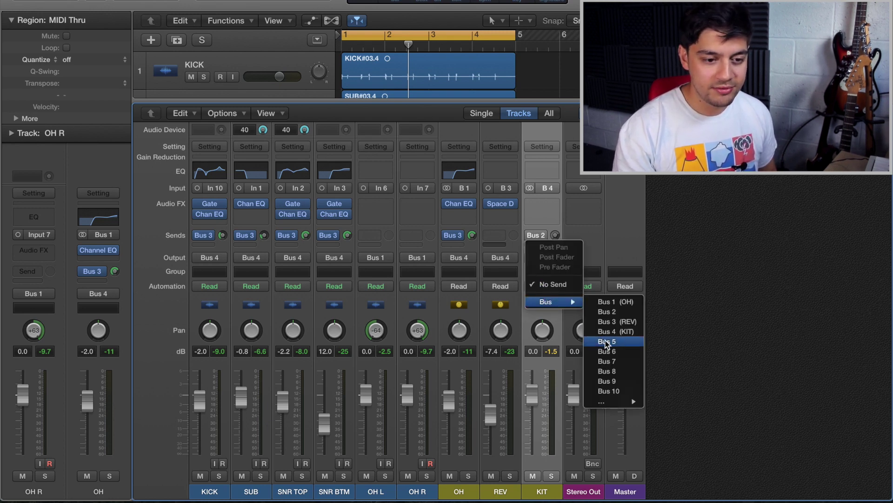
click(607, 341)
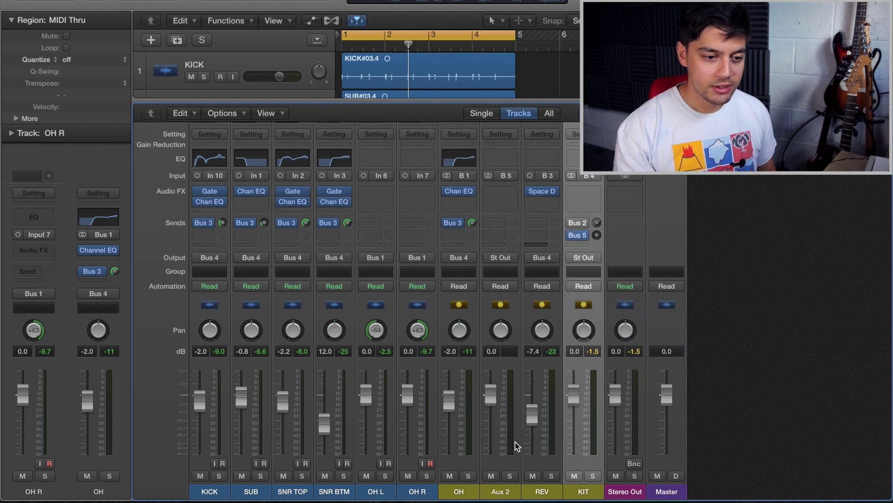
double_click(500, 491)
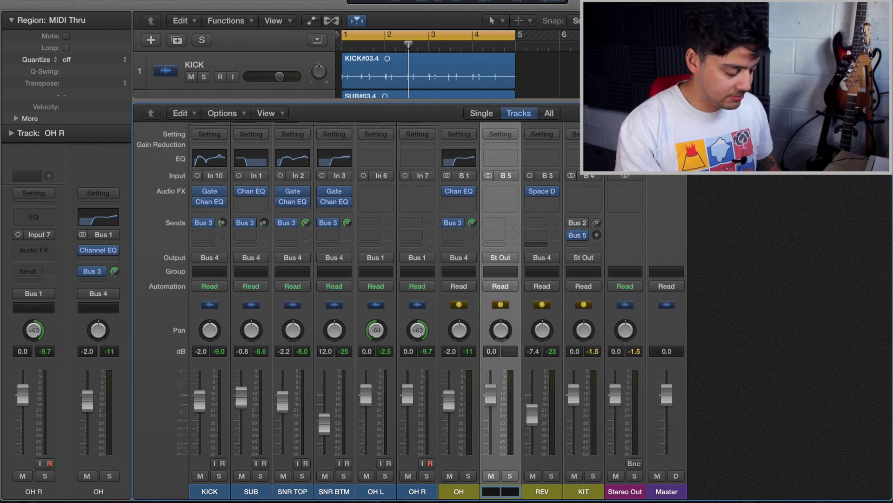
text(COMP)
key(Return)
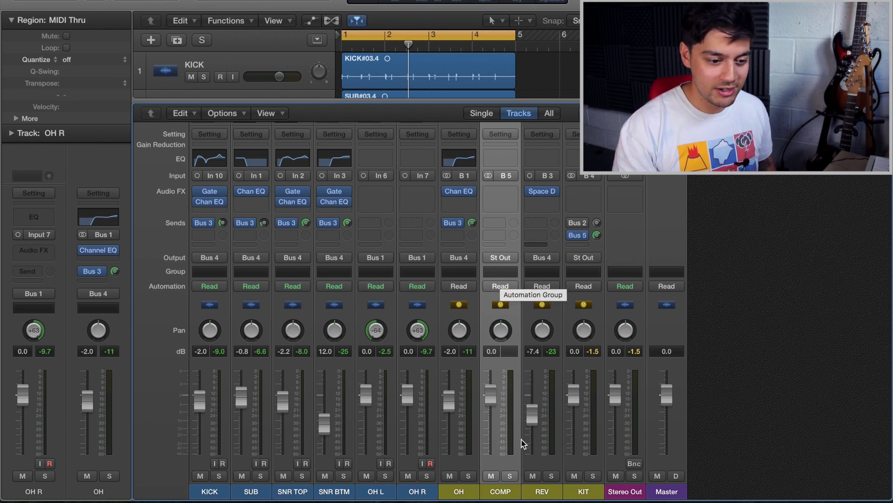
Audition the COMP aux soloed during playback, then unsolo it.
key(space)
click(509, 475)
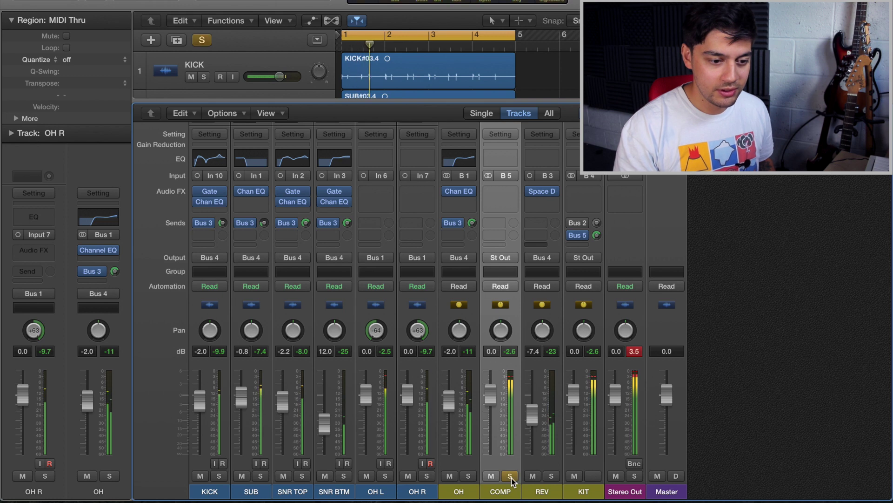
click(510, 476)
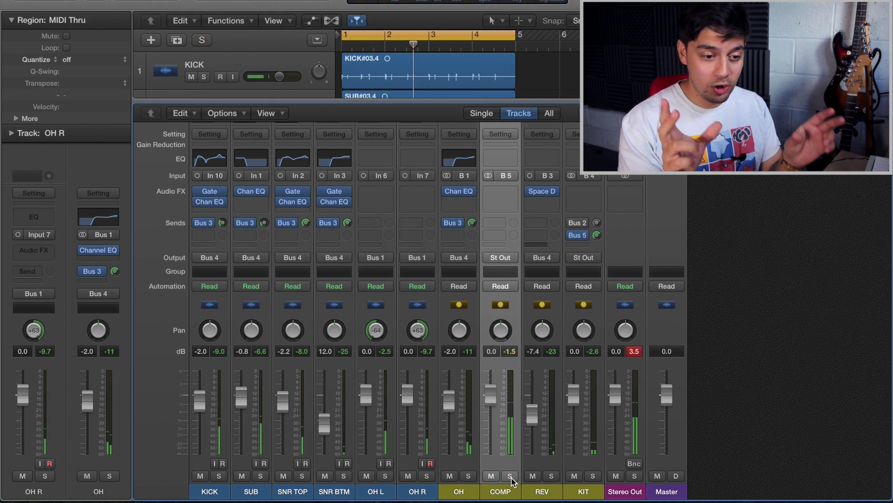
click(513, 191)
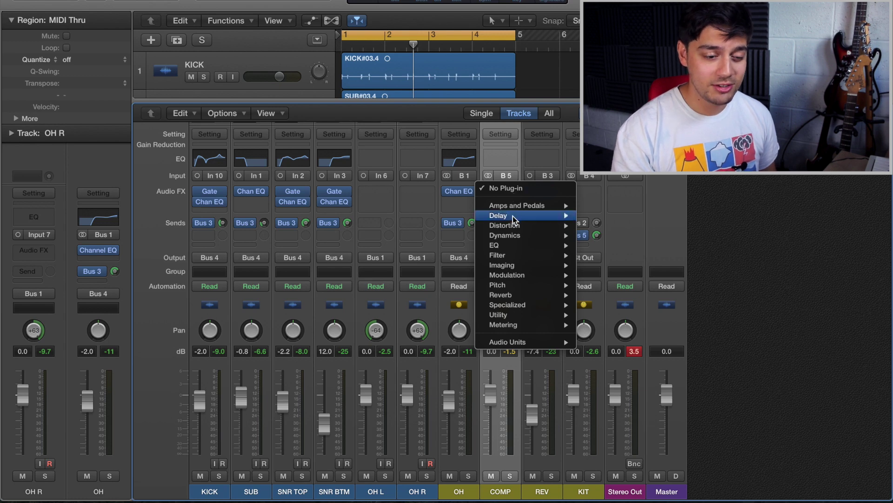
Insert a stereo Compressor on COMP and switch it to the Studio FET model.
mouse_move(514, 235)
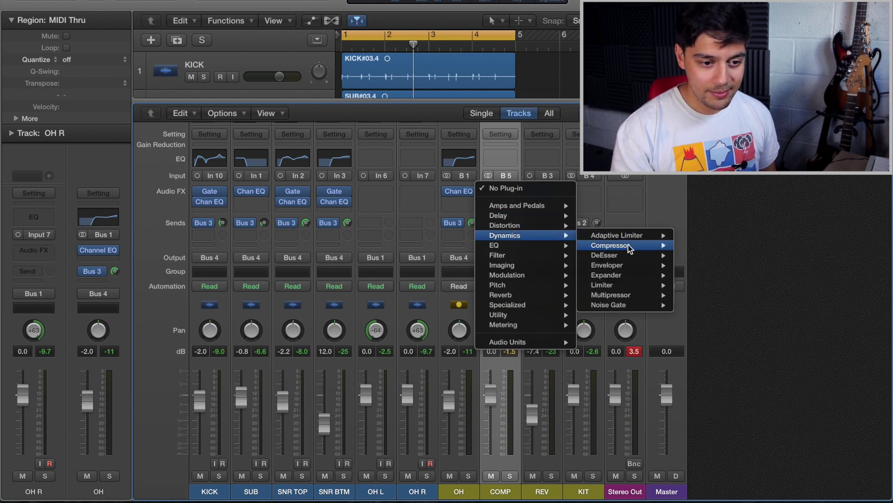
click(702, 249)
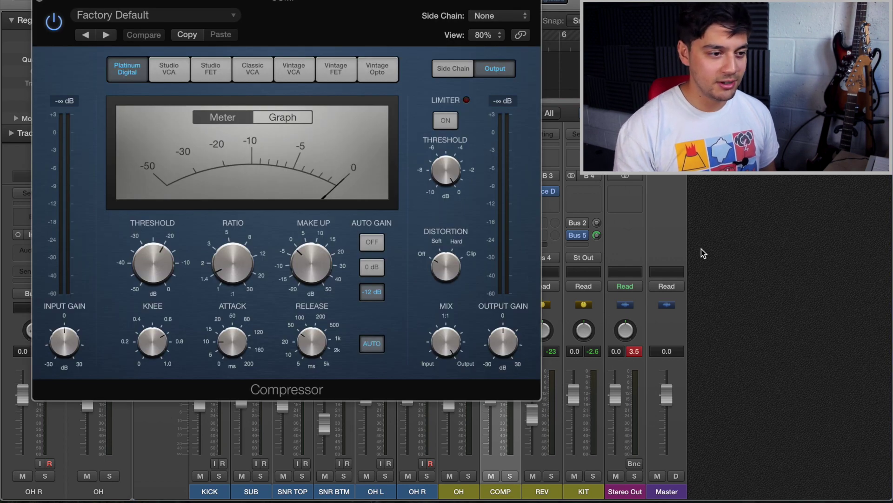
click(206, 78)
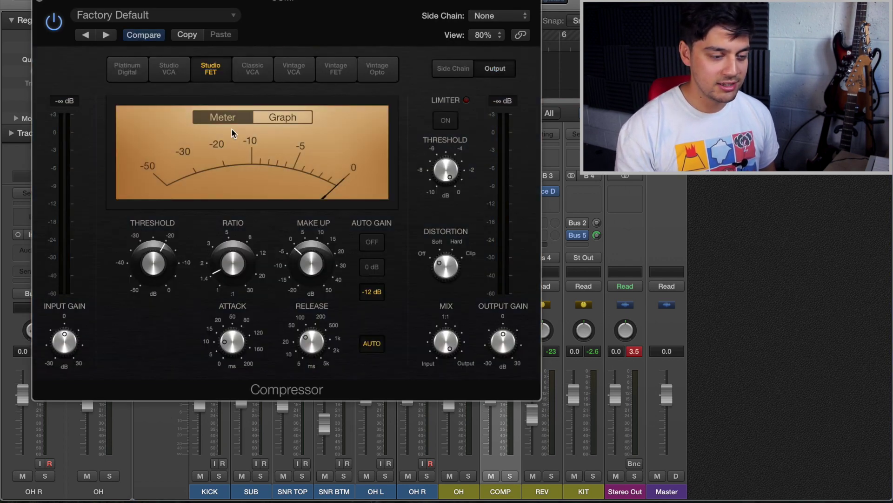
mouse_move(208, 278)
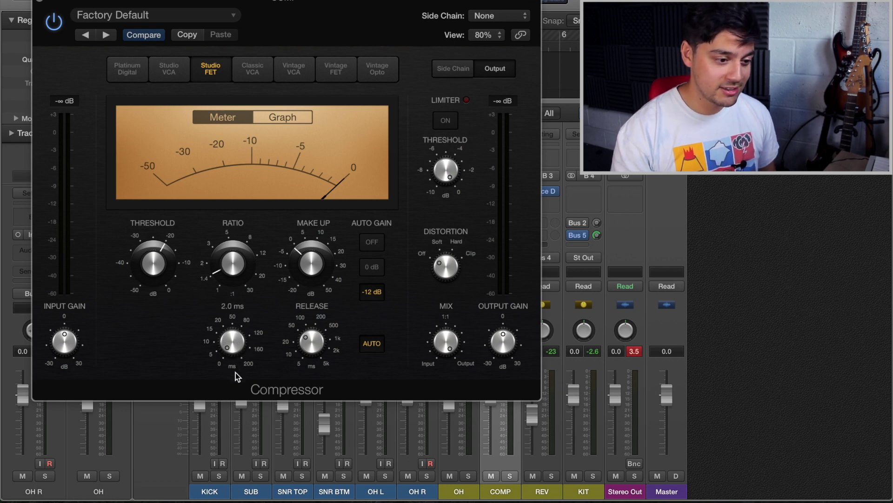
mouse_move(311, 343)
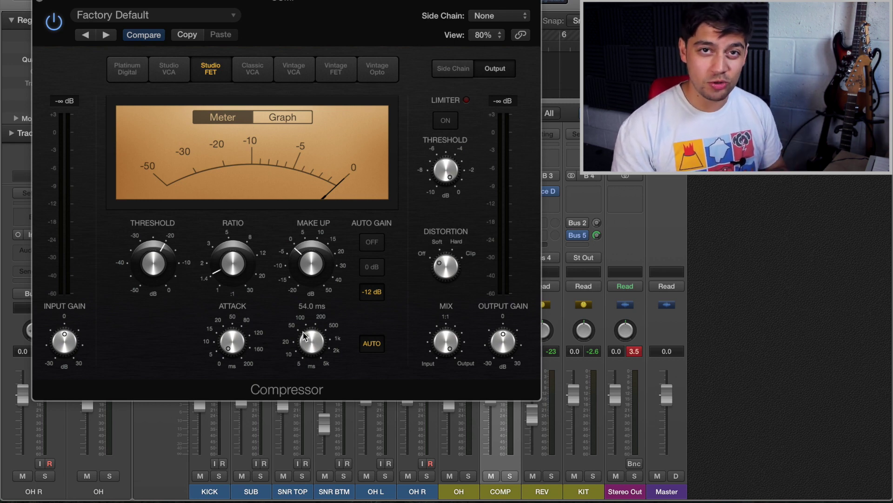
mouse_move(172, 256)
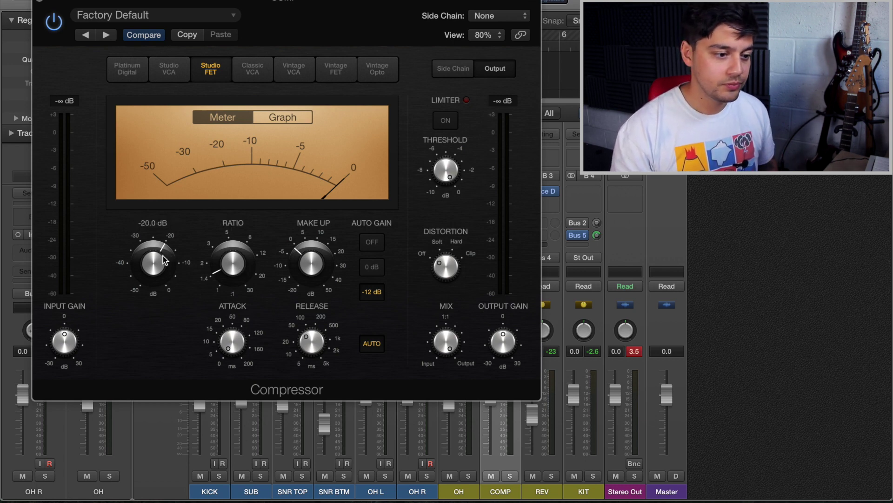
With COMP soloed in playback, set the compressor ratio to 3.2:1 and threshold to -30 dB.
key(space)
drag(232, 265, 233, 251)
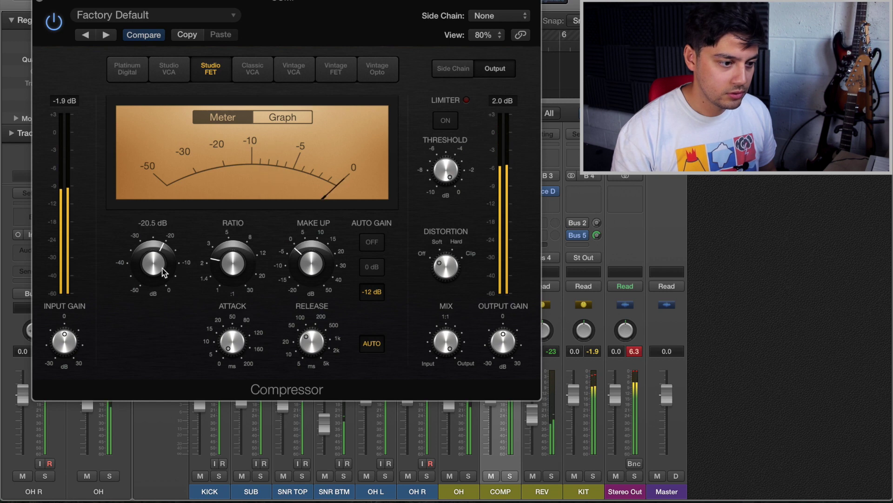
click(510, 476)
drag(241, 279, 237, 268)
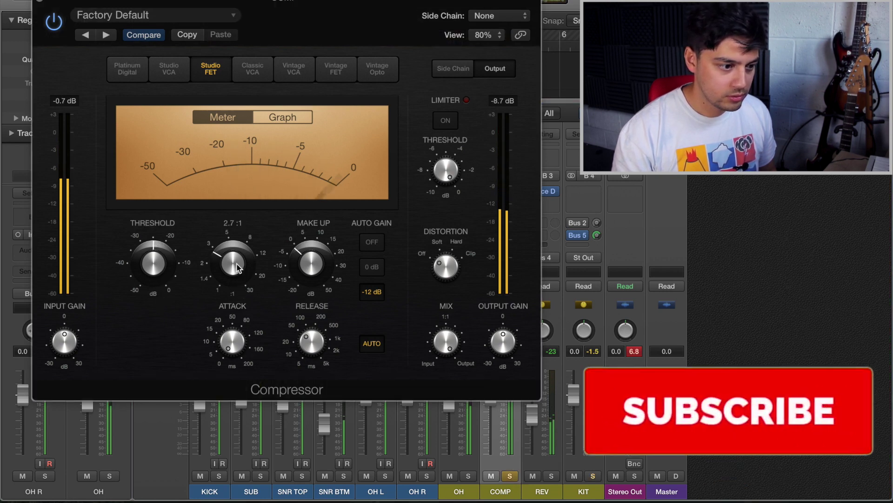
drag(164, 256, 165, 245)
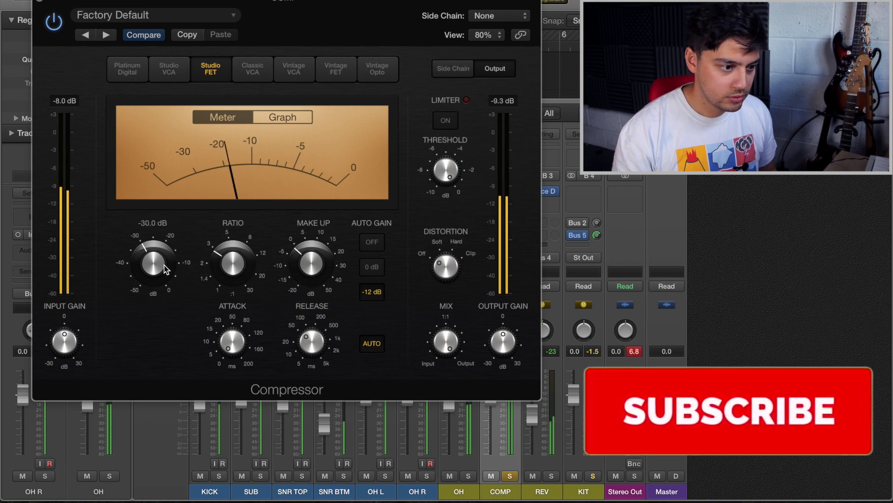
drag(229, 269, 227, 254)
Close the compressor and raise the COMP fader from silence to about -5.9 dB during playback.
click(40, 3)
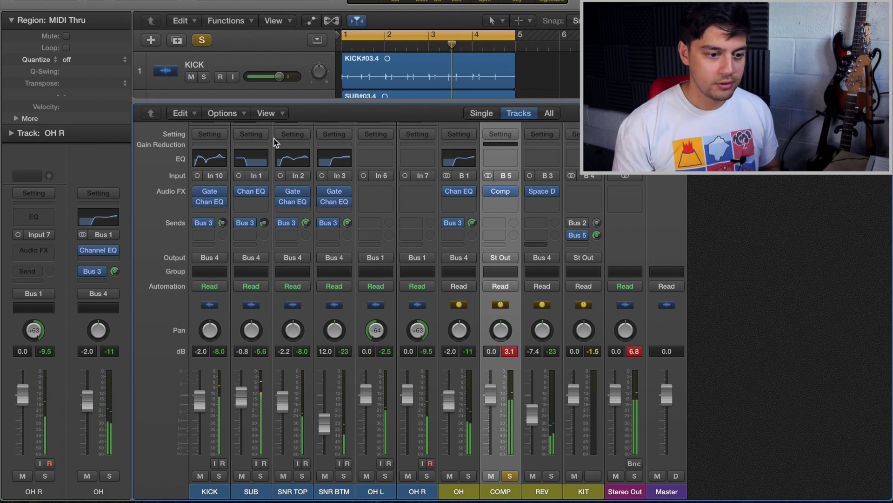
click(509, 350)
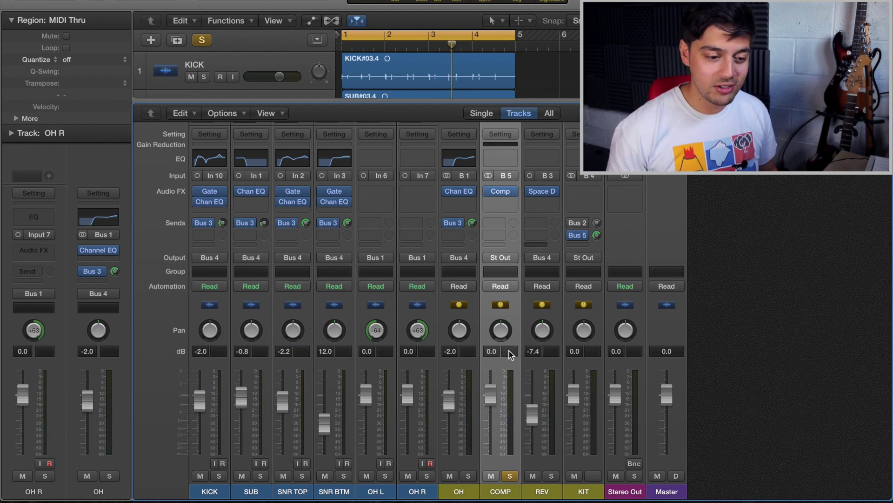
drag(491, 393, 491, 456)
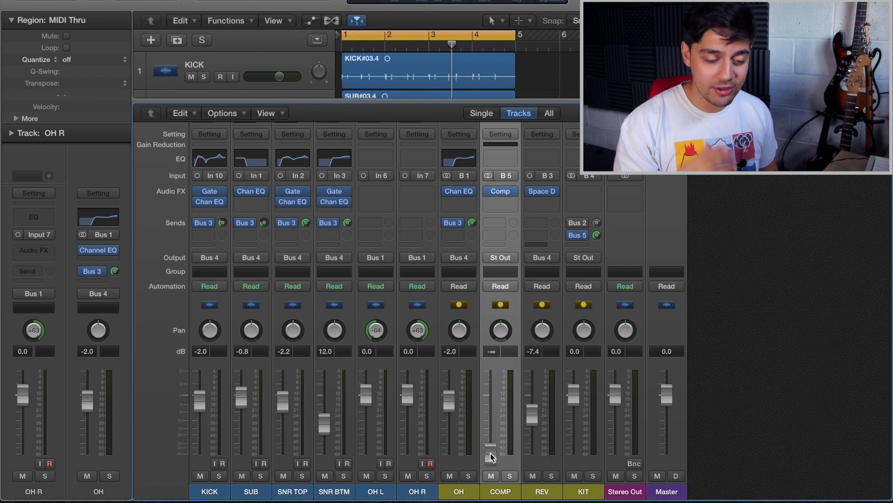
key(space)
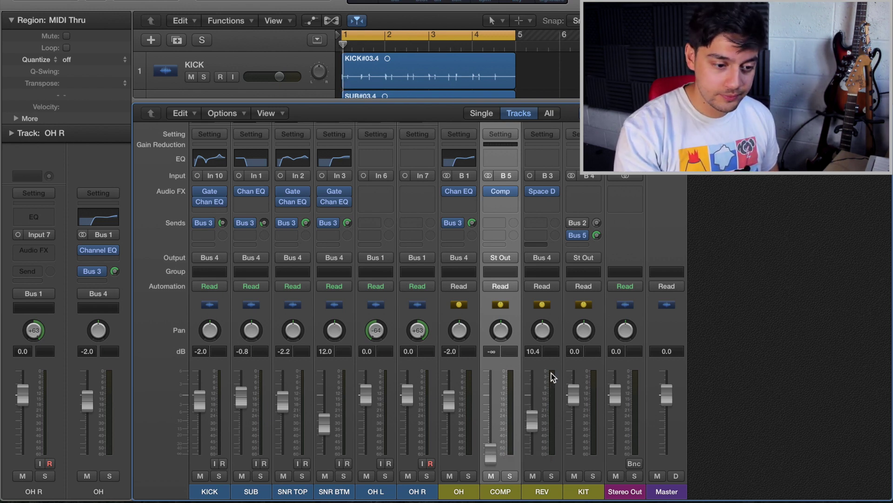
drag(490, 454, 490, 409)
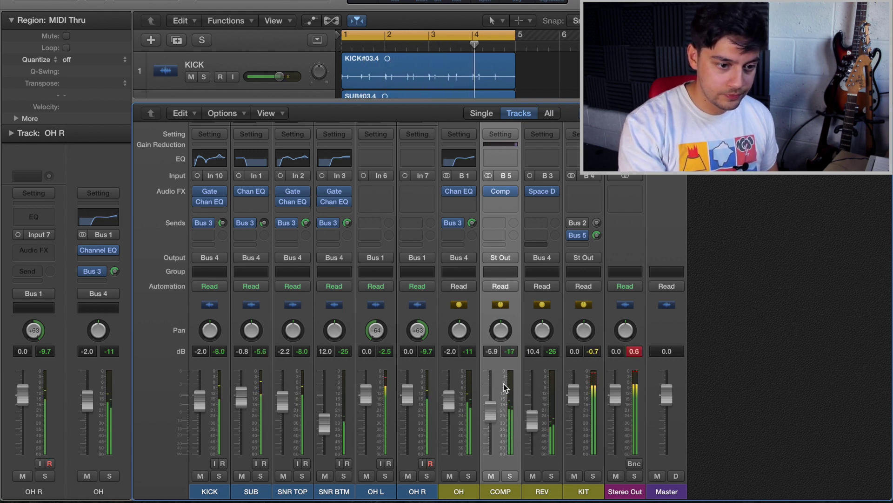
click(631, 352)
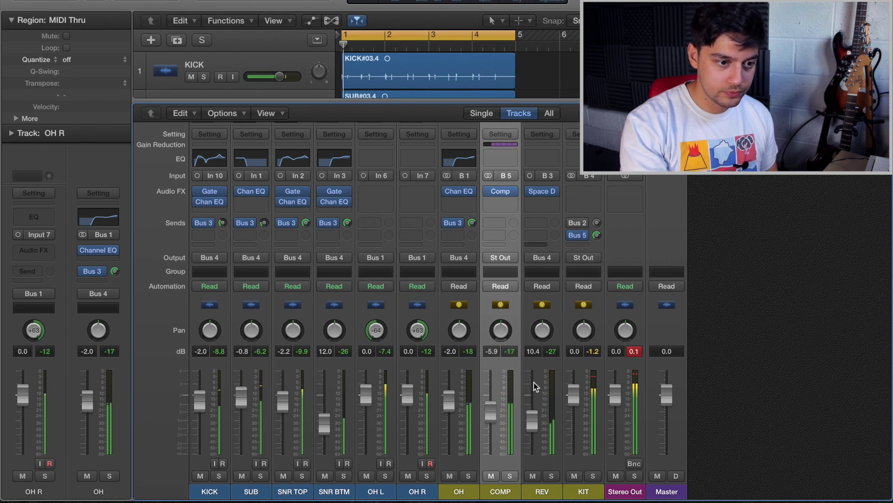
key(space)
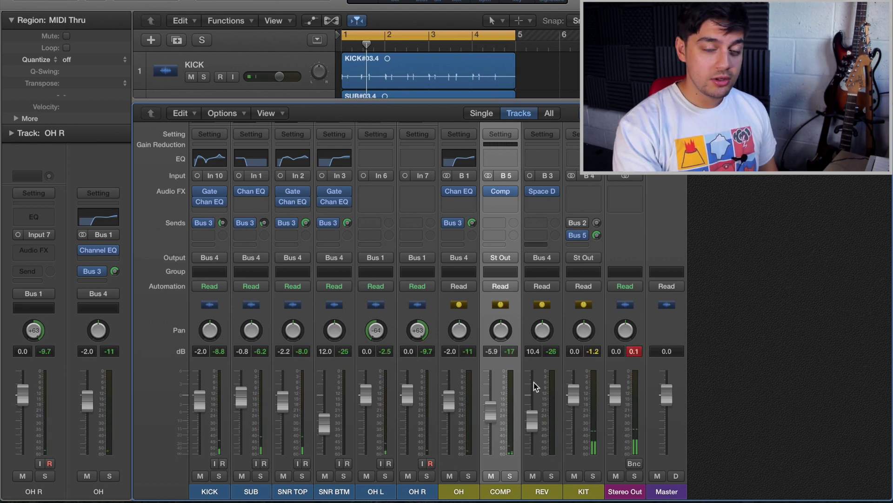
click(509, 198)
Add a stereo Channel EQ to COMP with its low cut at about 69 Hz, 48 dB/Oct.
mouse_move(510, 255)
mouse_move(585, 256)
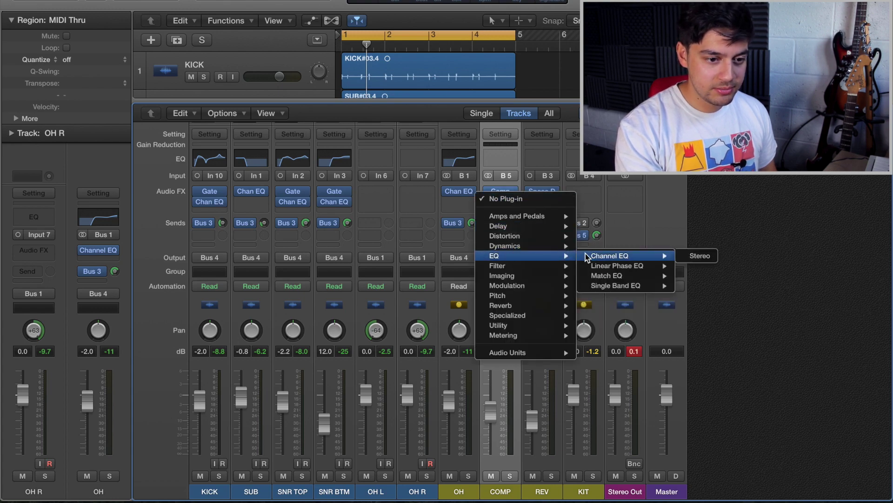
click(676, 256)
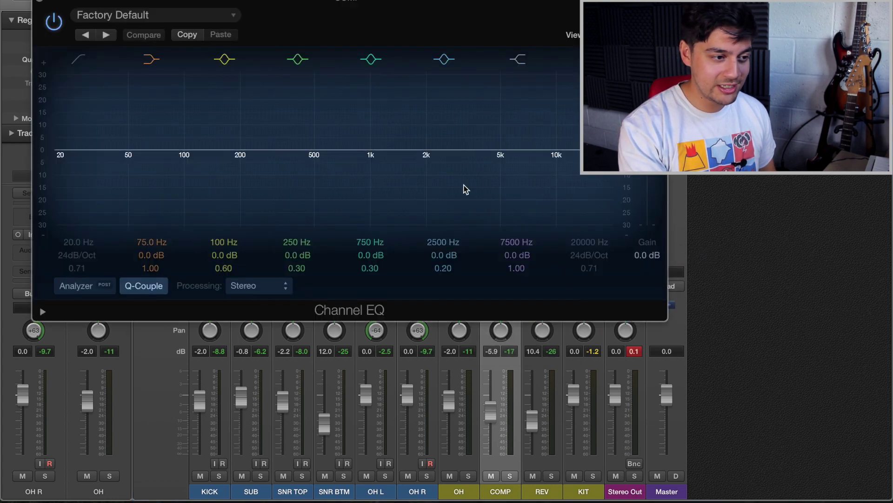
click(80, 59)
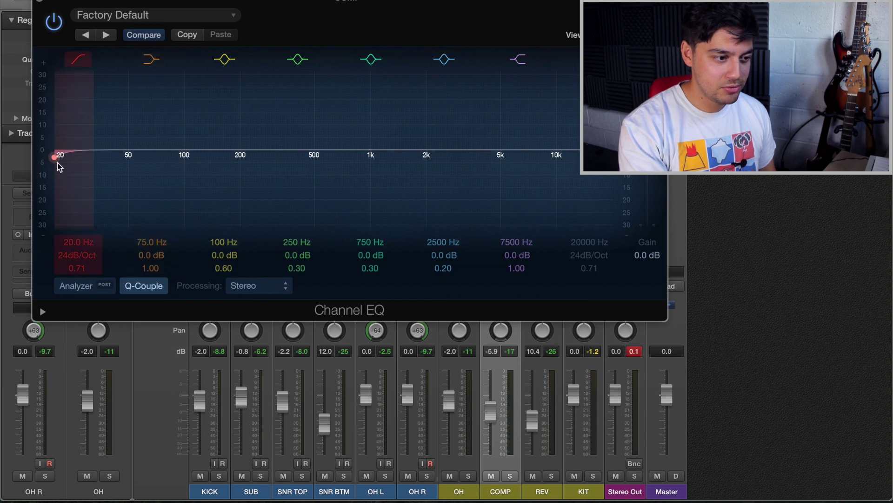
mouse_move(55, 155)
mouse_down()
mouse_move(176, 150)
mouse_move(194, 158)
mouse_move(155, 160)
mouse_up()
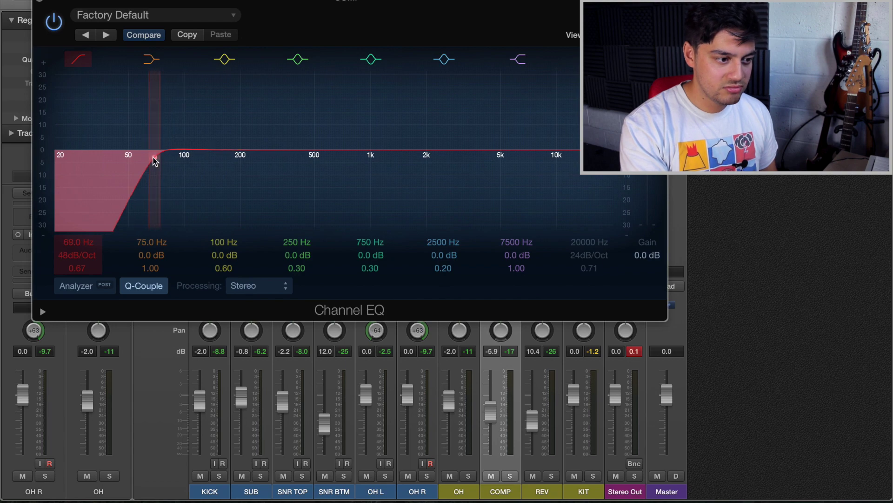
click(38, 2)
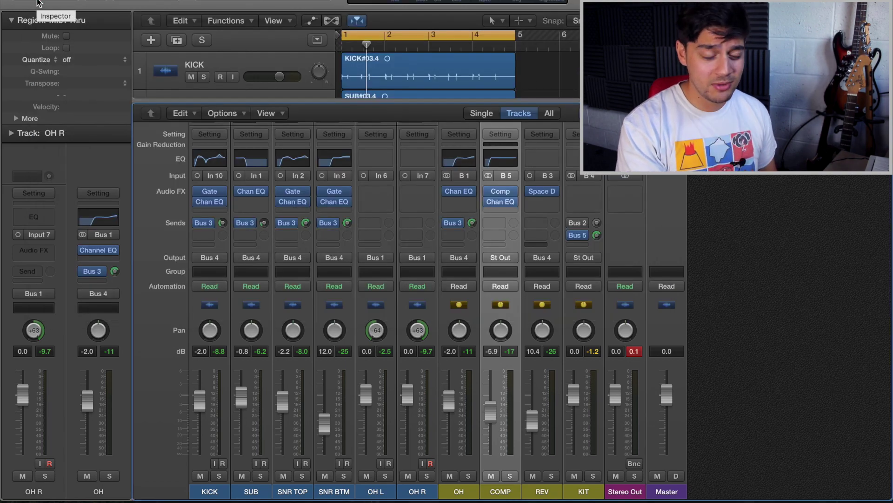
key(space)
Solo COMP, then unsolo it to hear it with the kit, and stop playback.
click(510, 476)
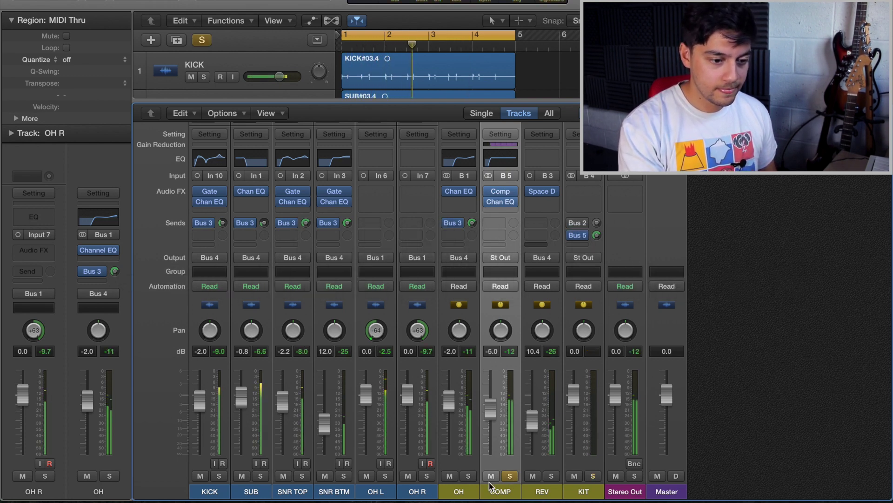
click(509, 476)
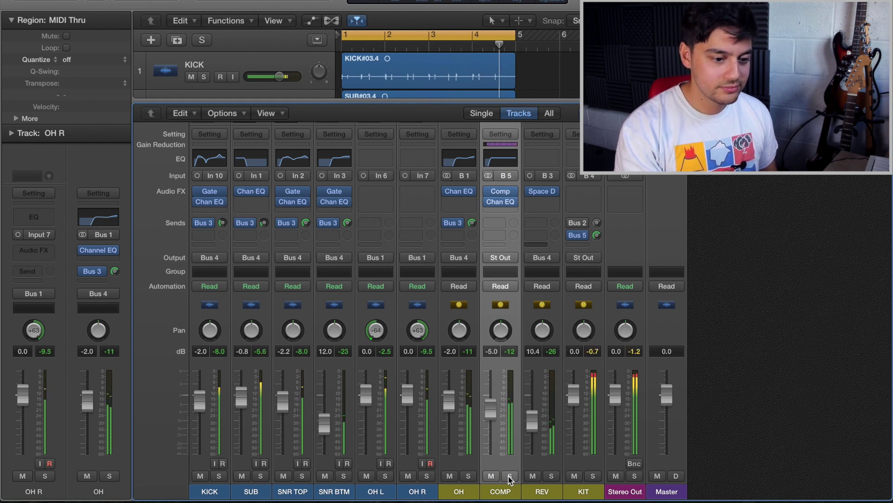
key(space)
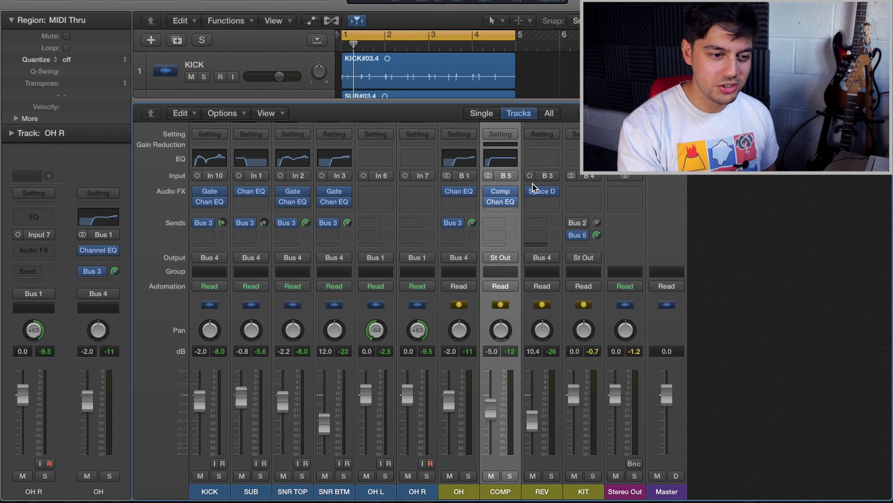
click(520, 188)
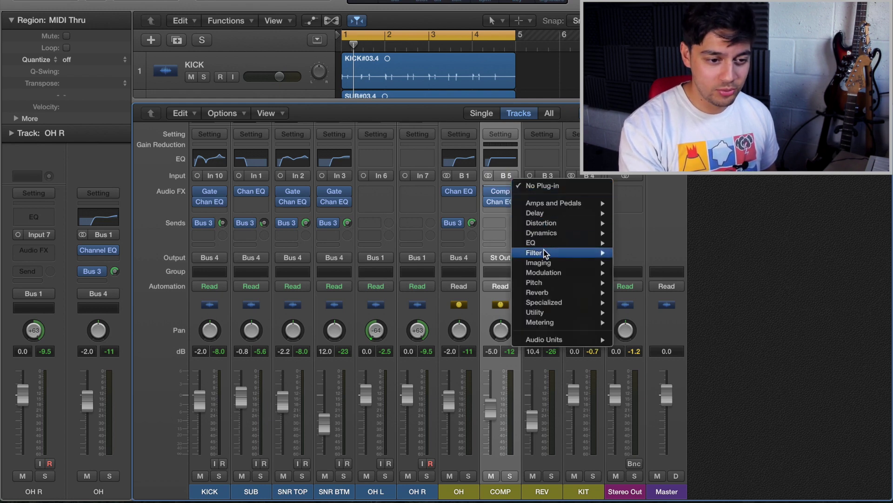
Insert a stereo Overdrive at the head of COMP's chain with default 6 dB drive.
mouse_move(560, 246)
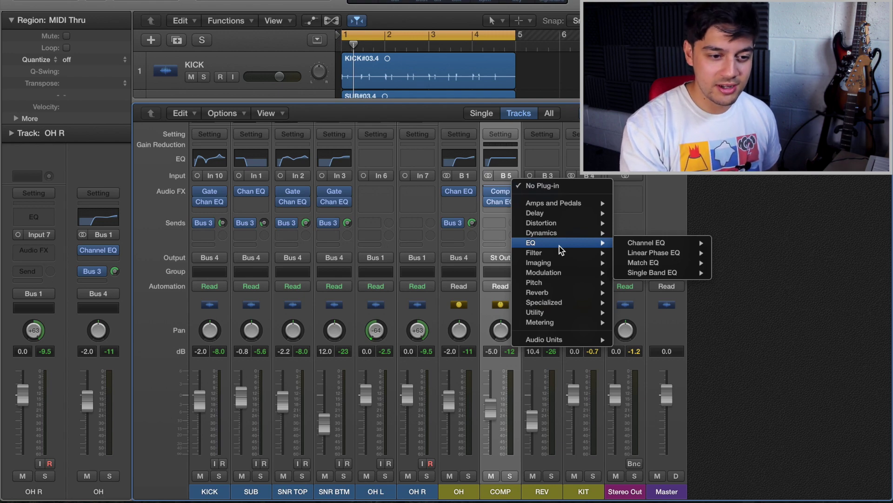
mouse_move(564, 224)
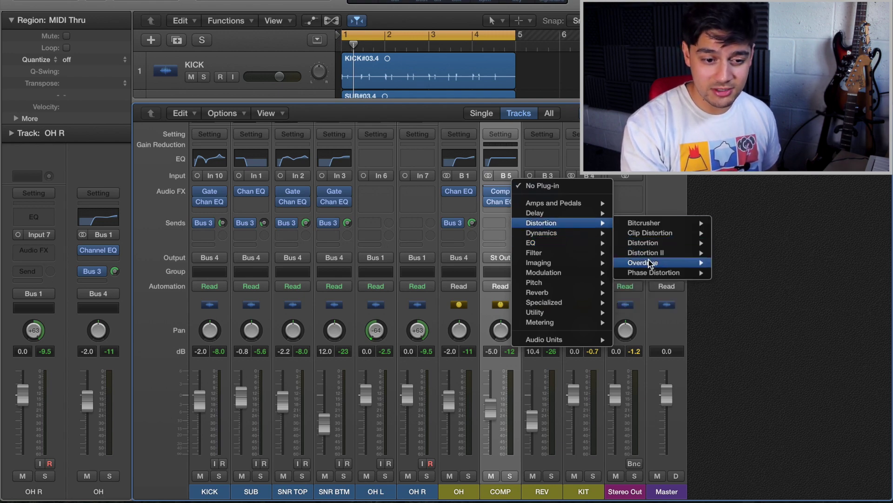
mouse_move(685, 268)
click(737, 262)
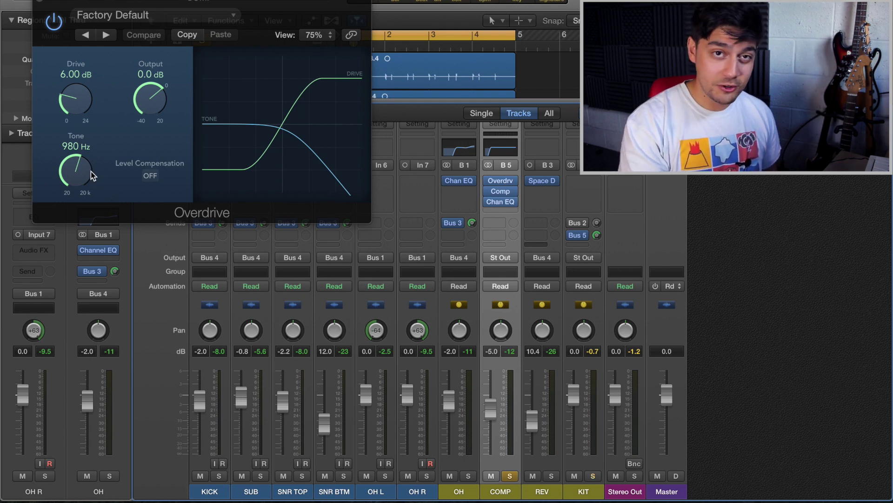
During playback, set the Overdrive tone to 20000 Hz and drive to 4.50 dB, then unsolo COMP.
drag(83, 167, 89, 93)
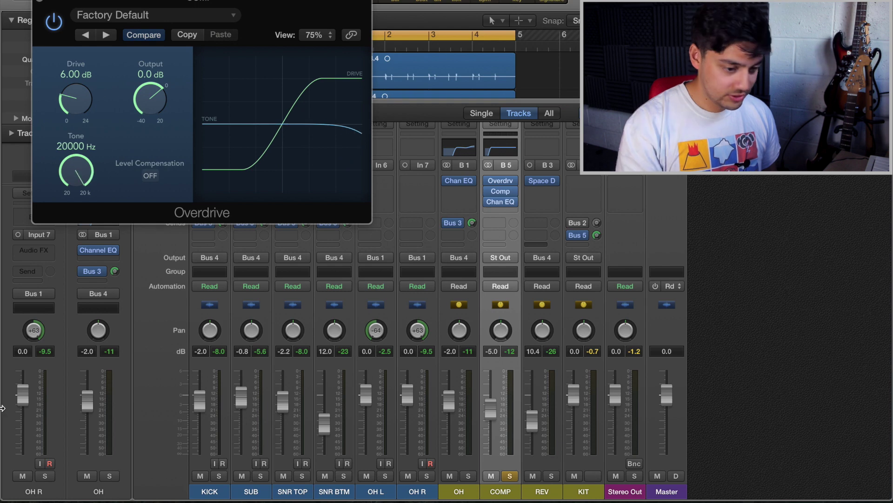
key(space)
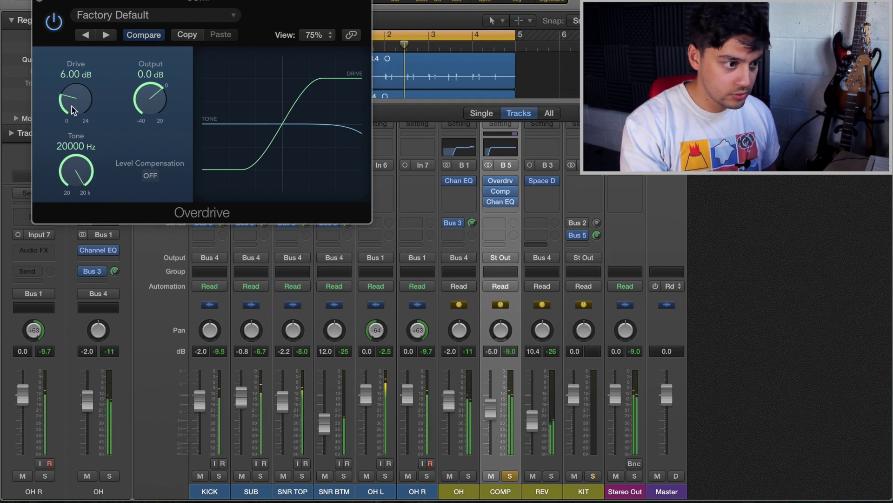
drag(71, 106, 83, 125)
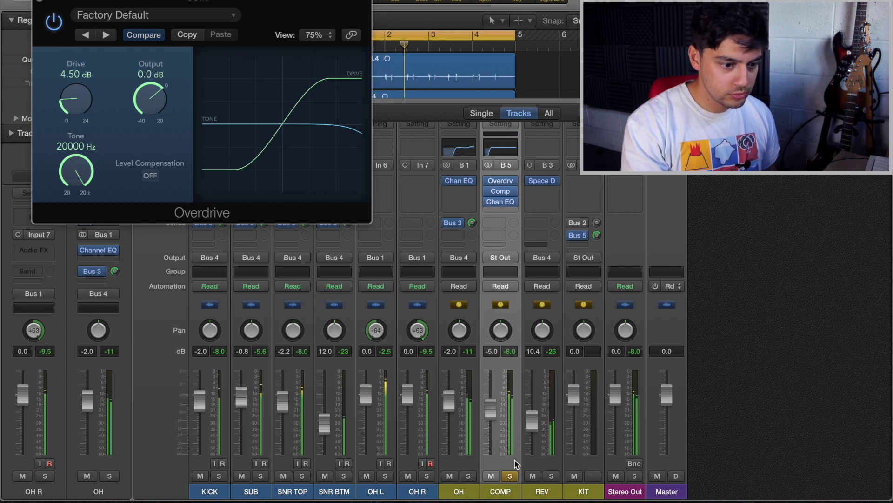
click(512, 477)
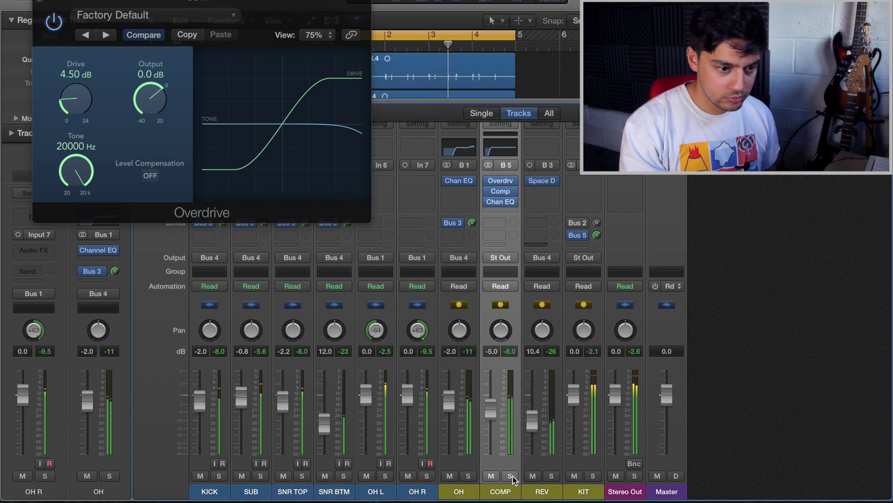
mouse_move(501, 203)
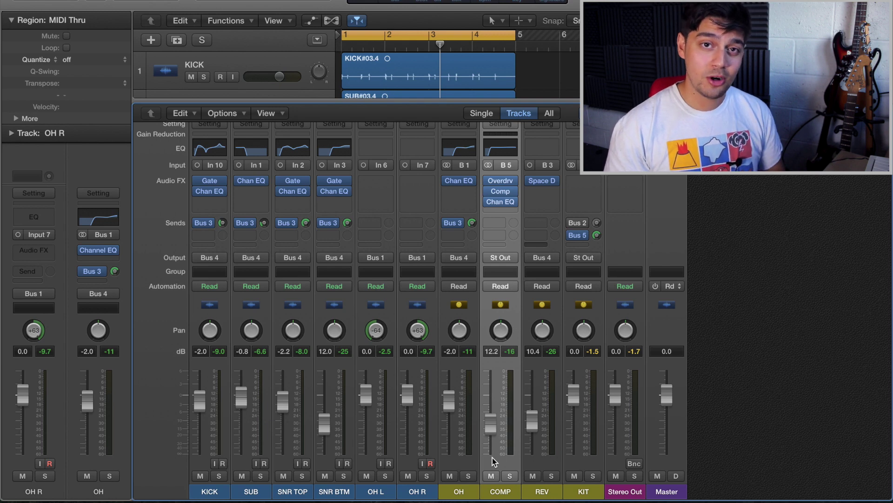
Mute, unmute and re-mute the COMP track to A/B it against the drum kit.
click(490, 476)
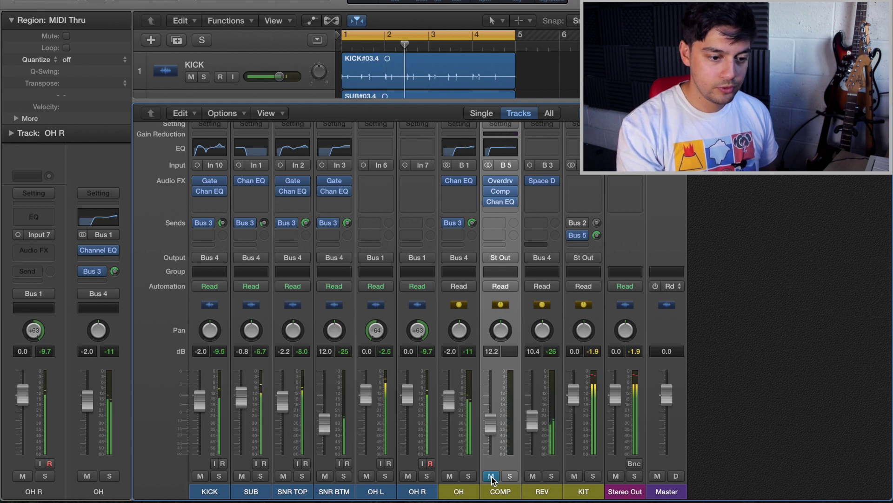
click(491, 476)
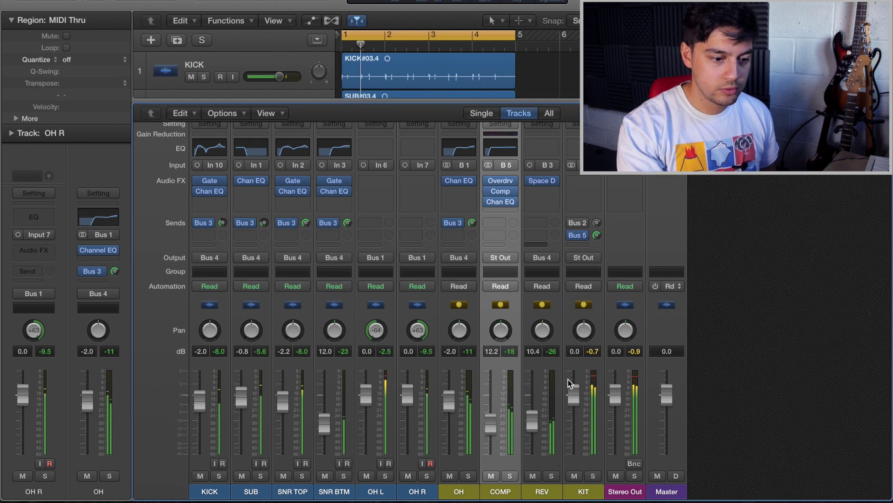
click(491, 475)
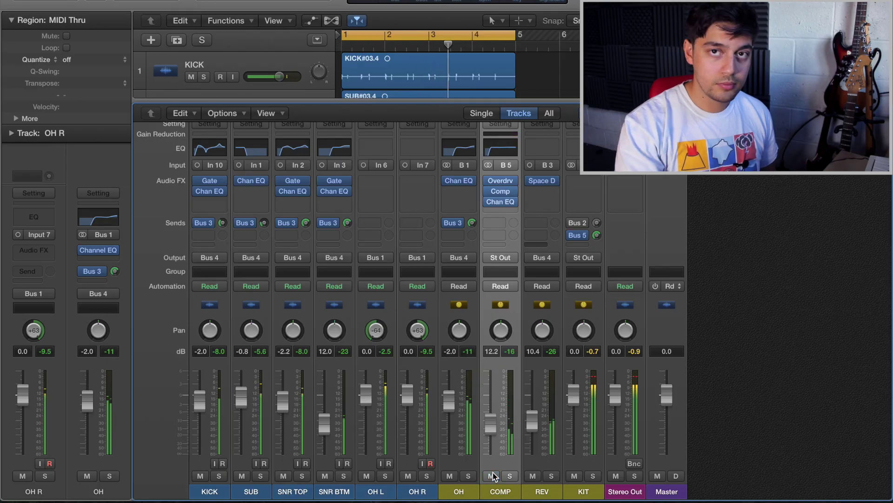